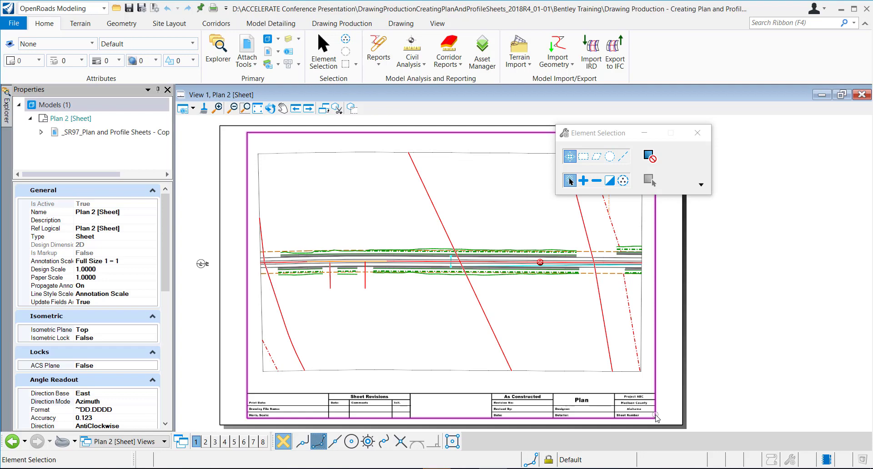
Step: Zoom in on the Plan 2 sheet's title block reading Project ABC, Madison County, Alabama
scroll(651, 419, up, 3)
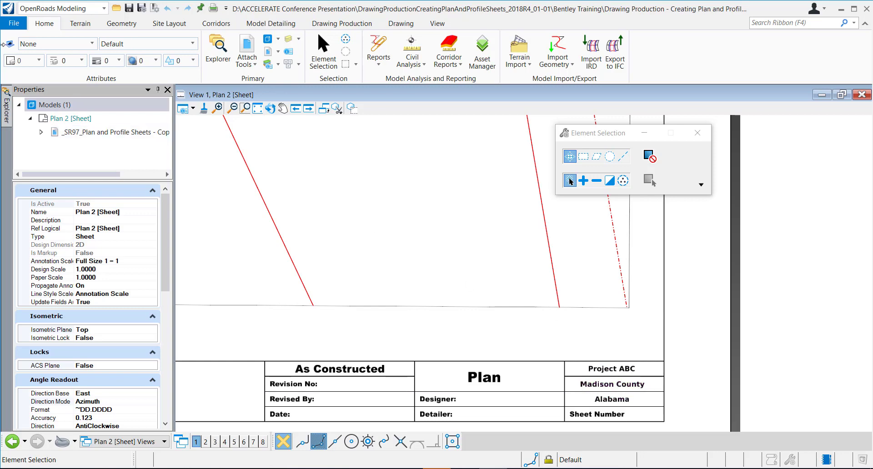
Step: Show the file's WorkSet properties (Madison County, Alabama), then list the file's models
click(7, 26)
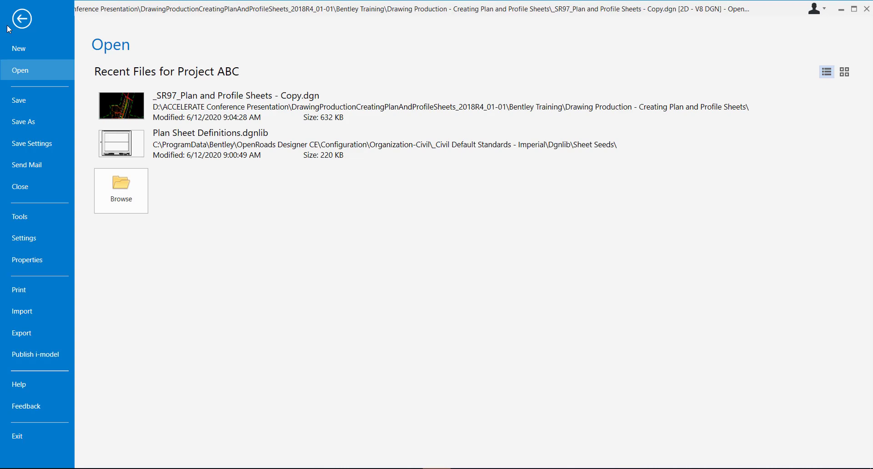
click(54, 257)
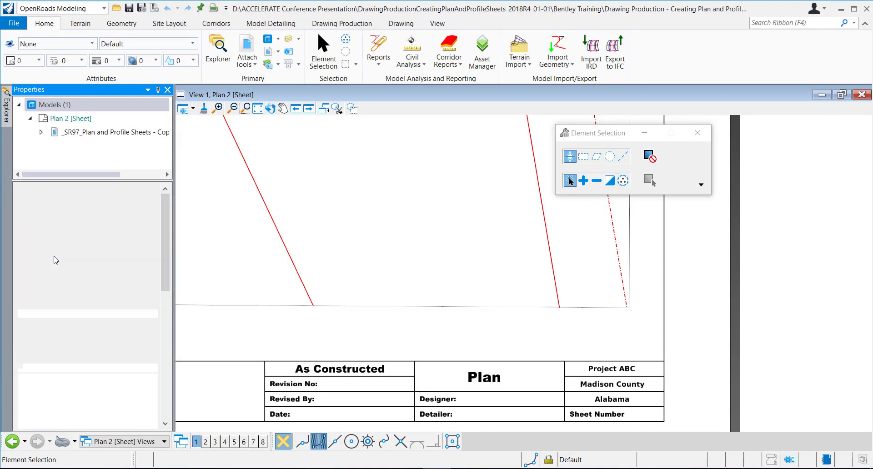
scroll(167, 220, down, 10)
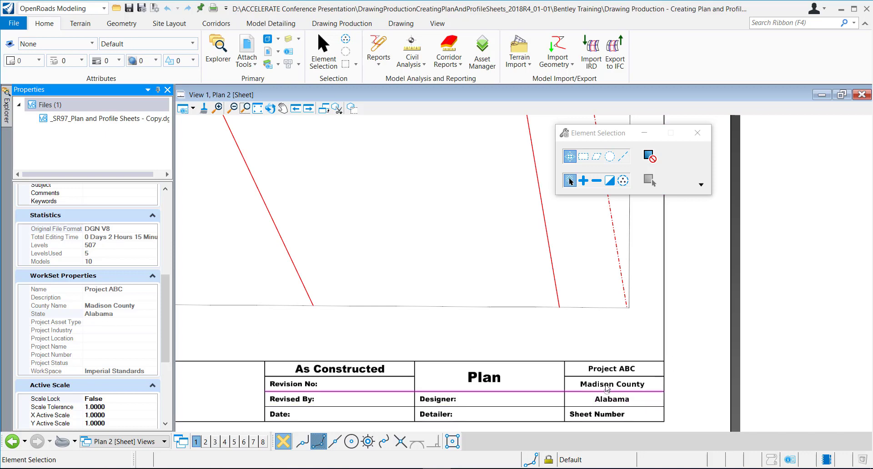
click(268, 39)
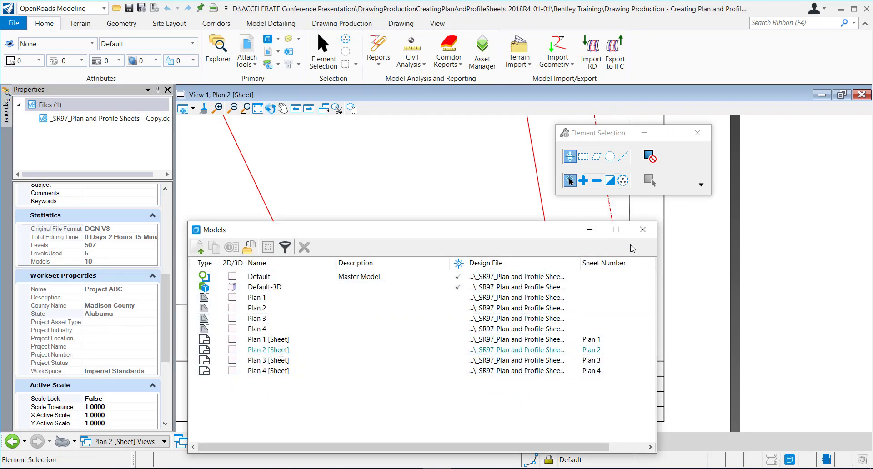
Step: Close the Models list, frame the drawing and title block, then reopen and close Models
click(644, 230)
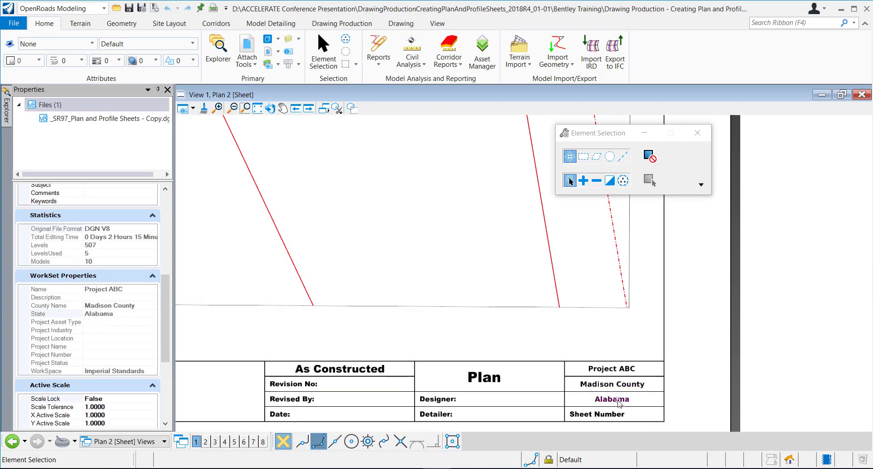
scroll(628, 403, down, 1)
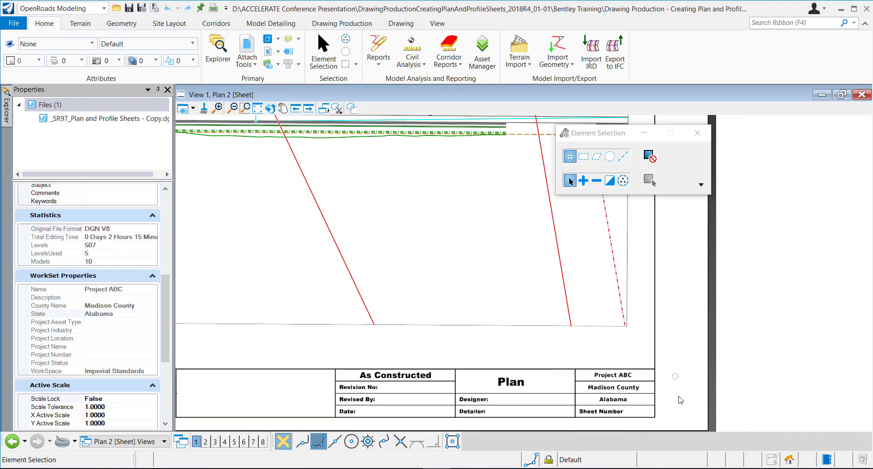
middle_drag(643, 430, 596, 386)
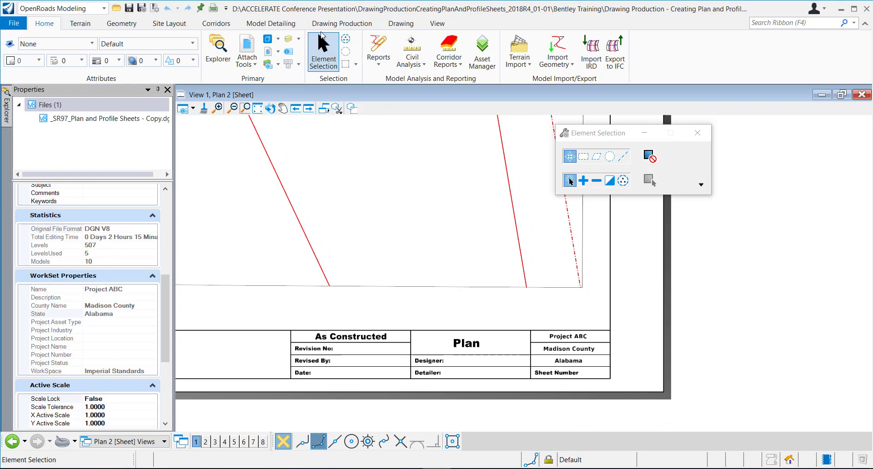
click(268, 38)
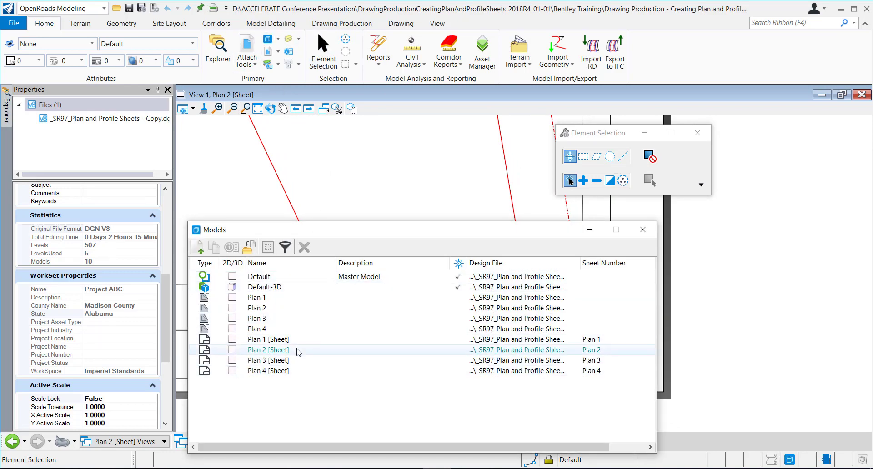
click(643, 229)
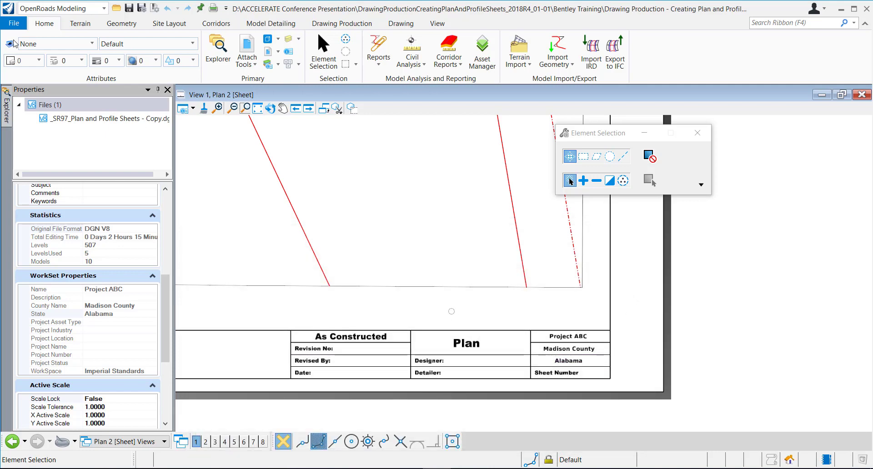
Step: Close the design file and open the full WorkSet properties editor for Project ABC
click(14, 24)
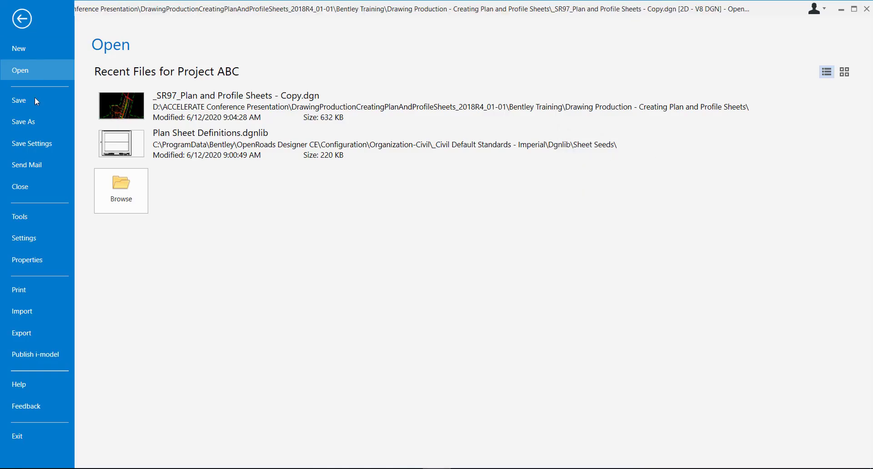
click(29, 193)
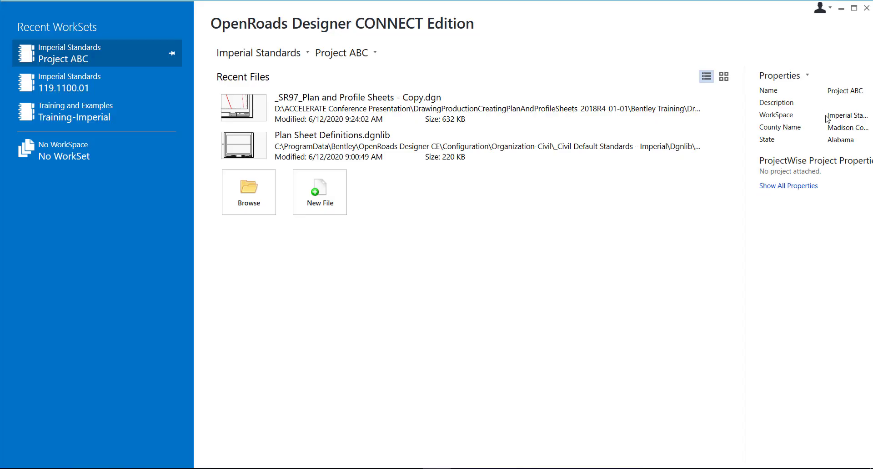
drag(748, 144, 687, 144)
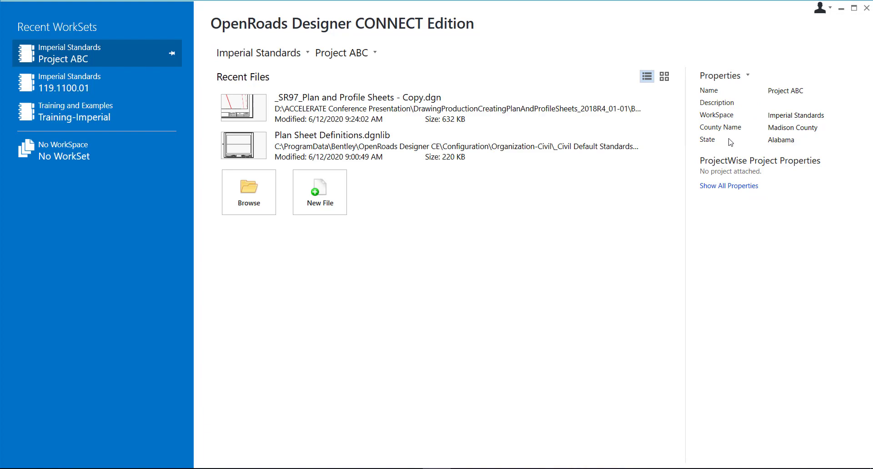
click(724, 75)
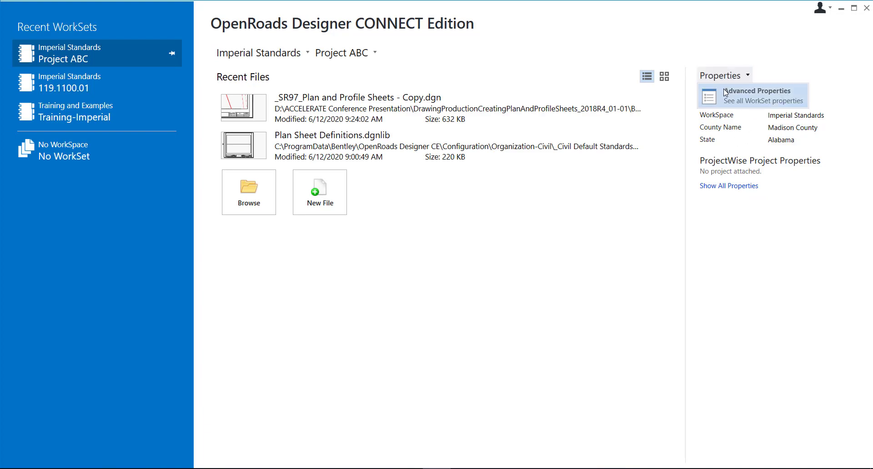
click(726, 93)
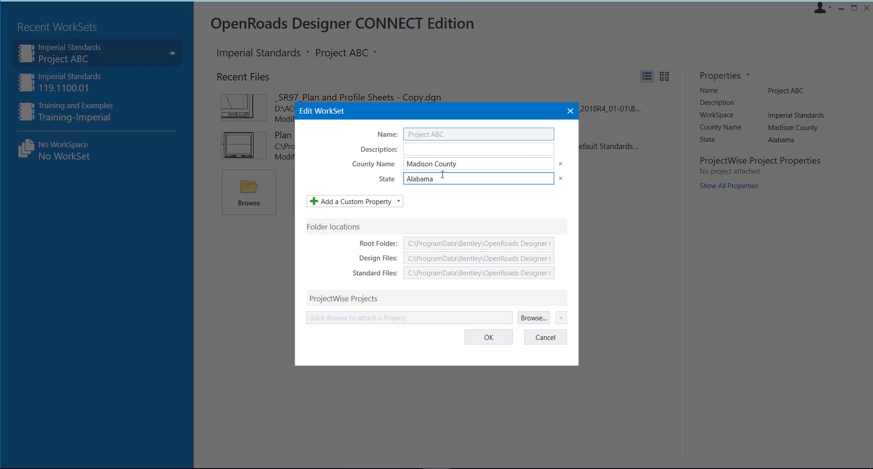
Step: Change the WorkSet State value from Alabama to Georgia and confirm
double_click(410, 179)
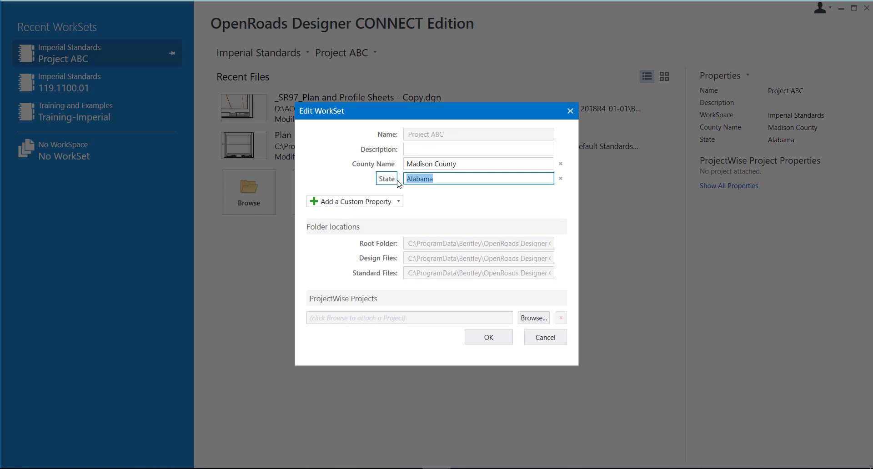
text(Geo)
click(481, 336)
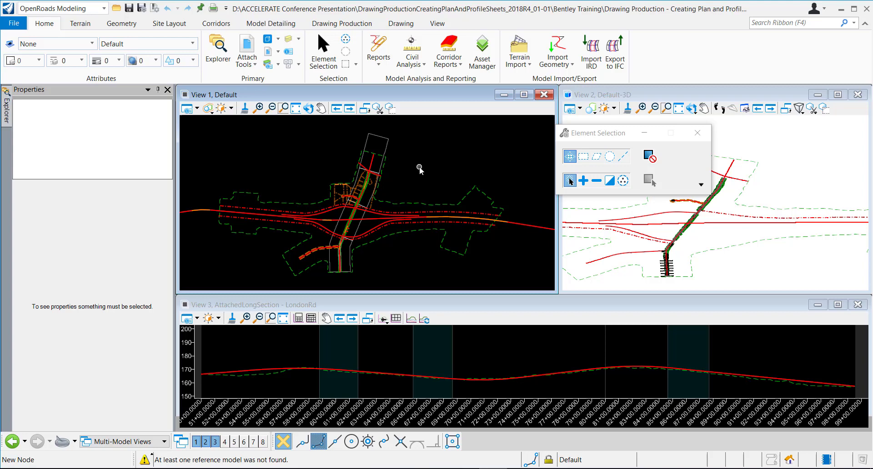
Step: Open the Plan 1 [Sheet] model and zoom on its title block, which now reads Georgia
click(268, 41)
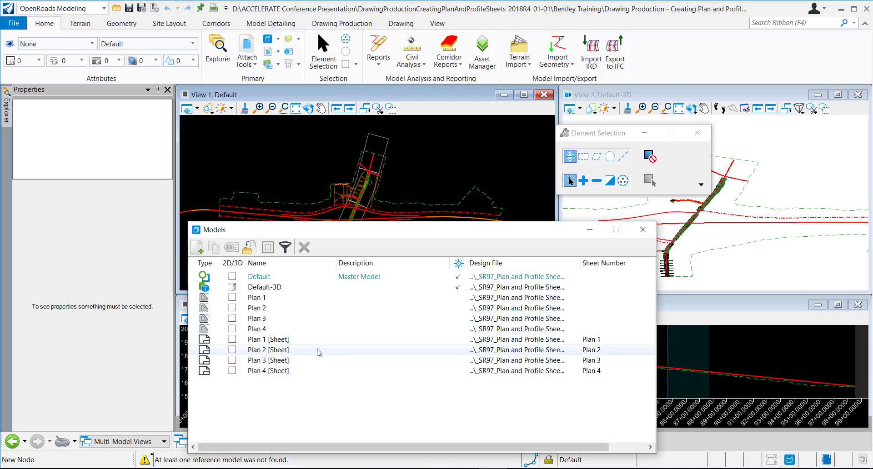
double_click(314, 341)
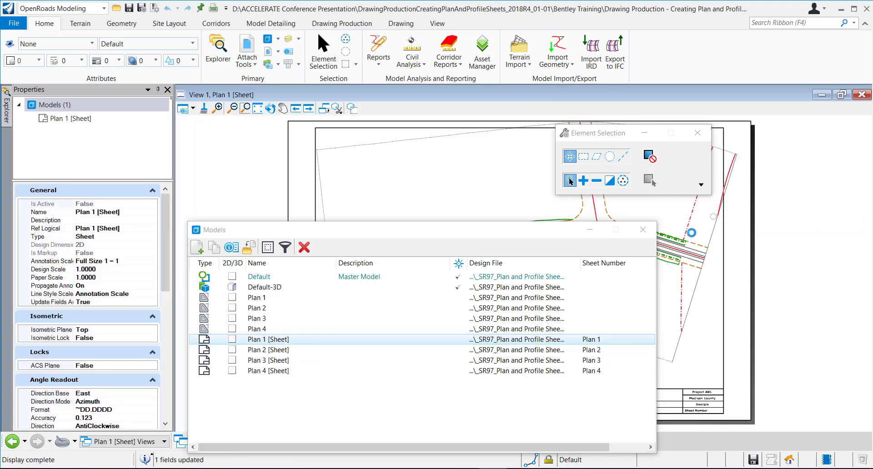
click(643, 230)
scroll(703, 400, up, 4)
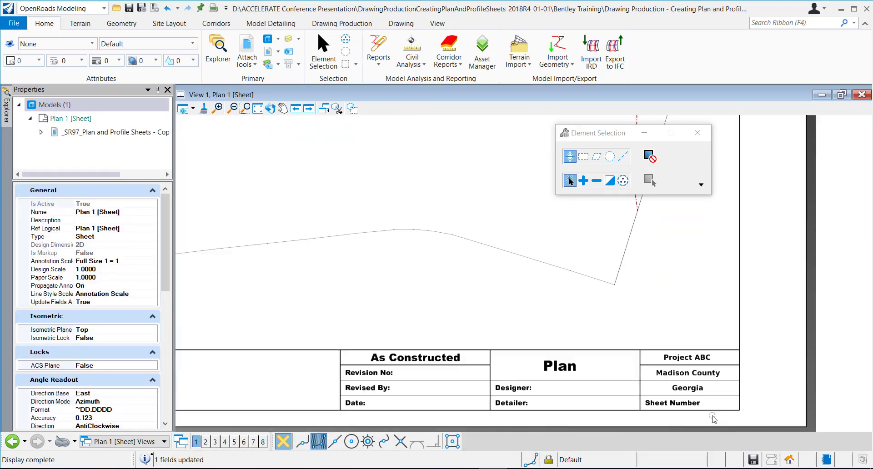
scroll(696, 386, up, 2)
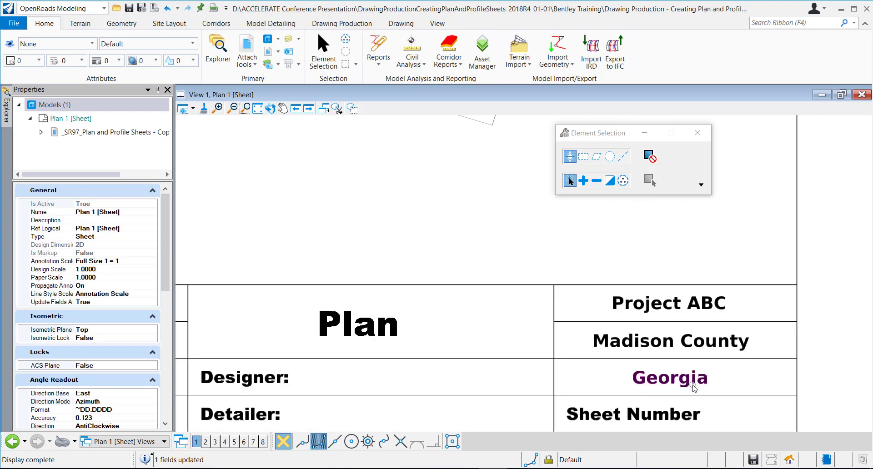
scroll(266, 254, down, 2)
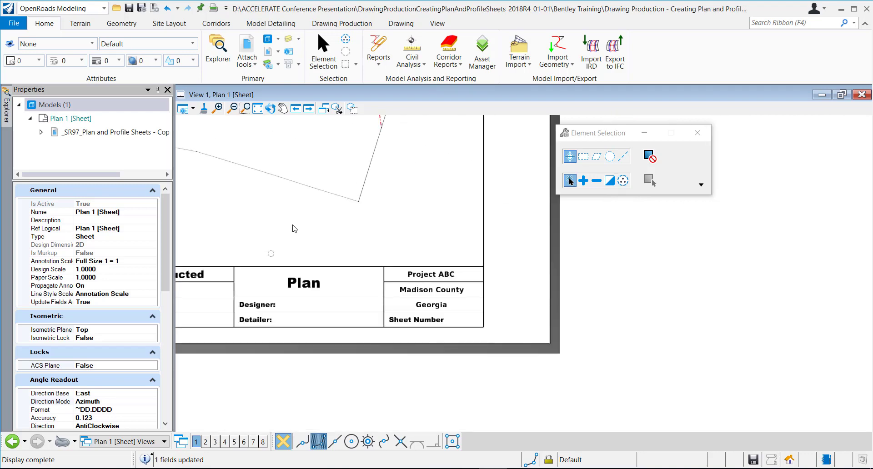
Step: Create a new Untitled Sheet model from the Models list
click(269, 41)
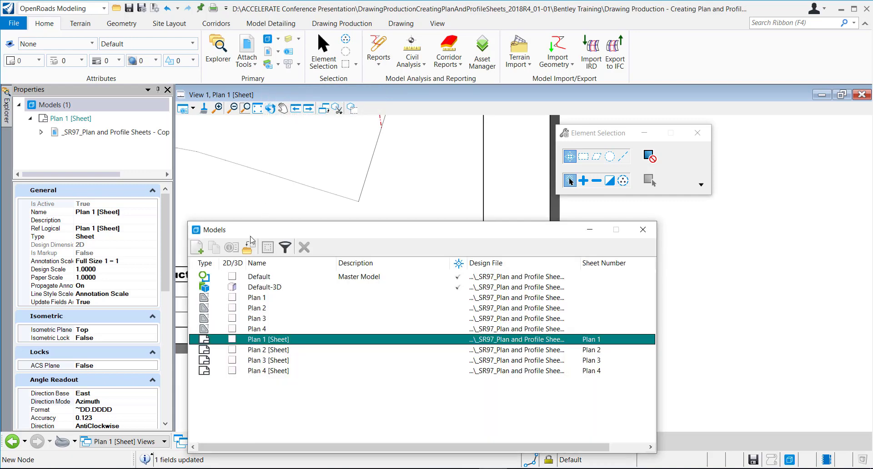
click(196, 248)
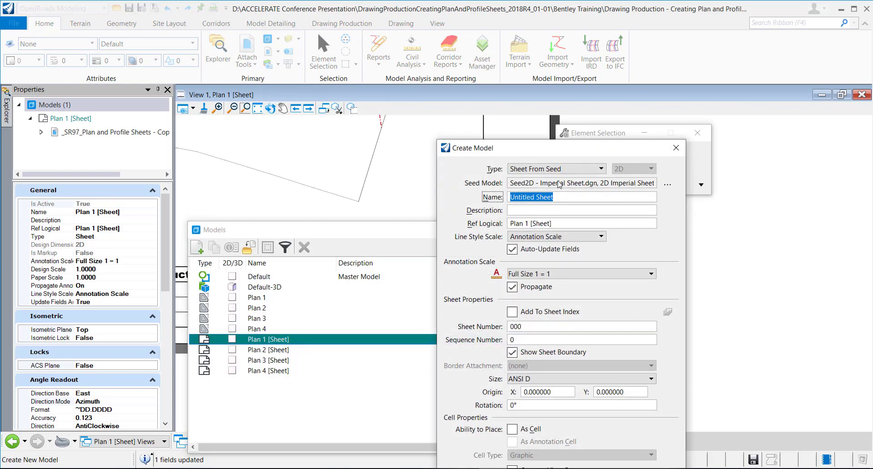
drag(542, 147, 525, 89)
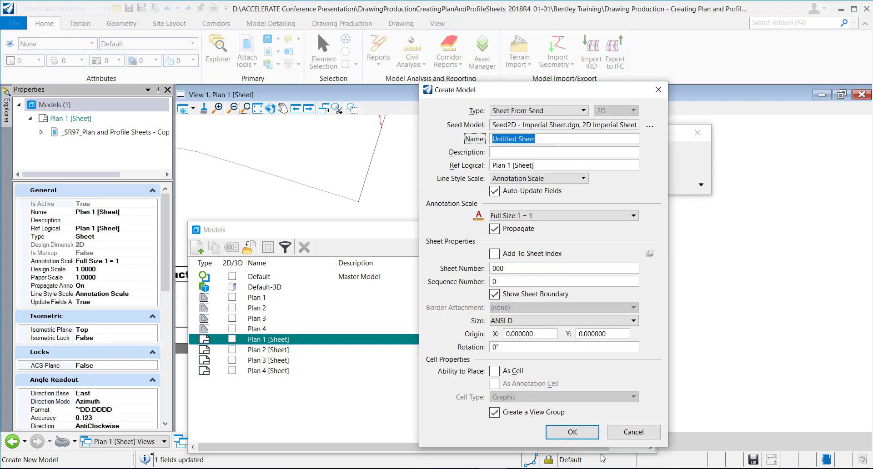
click(574, 433)
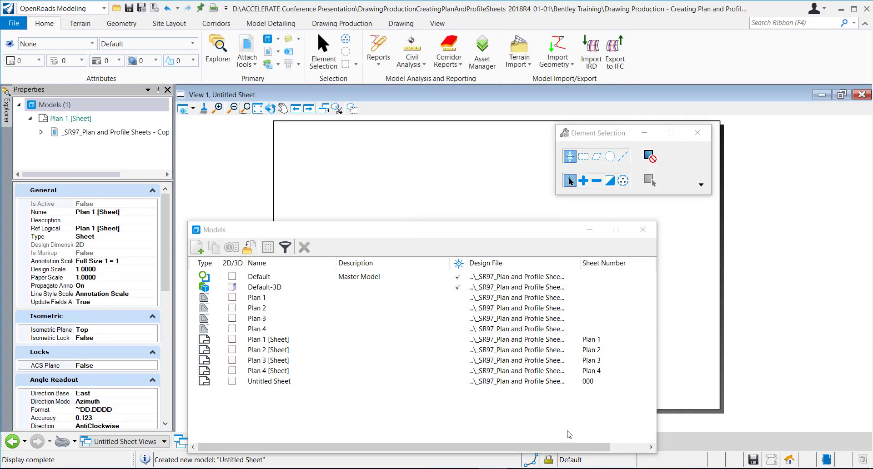
click(643, 230)
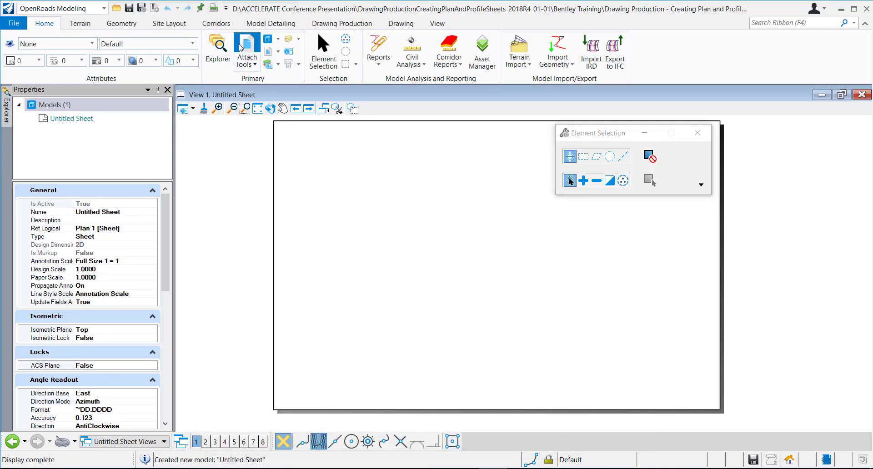
Step: Attach _SR97_Plan and Profile Sheets - Copy.dgn as a reference using model Plan 2 [Sheet]
click(247, 50)
drag(107, 264, 312, 129)
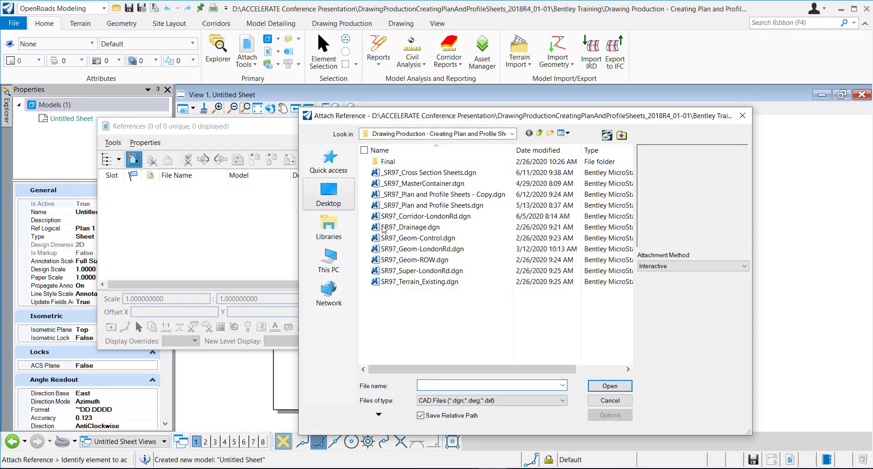
double_click(415, 194)
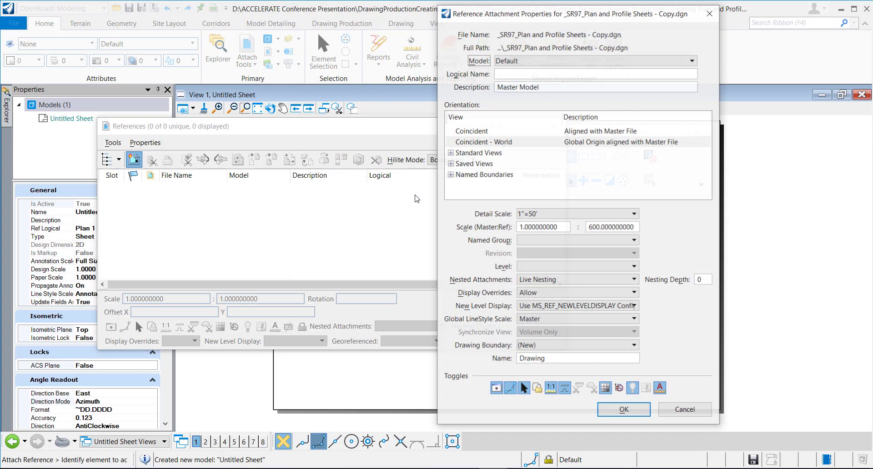
click(528, 61)
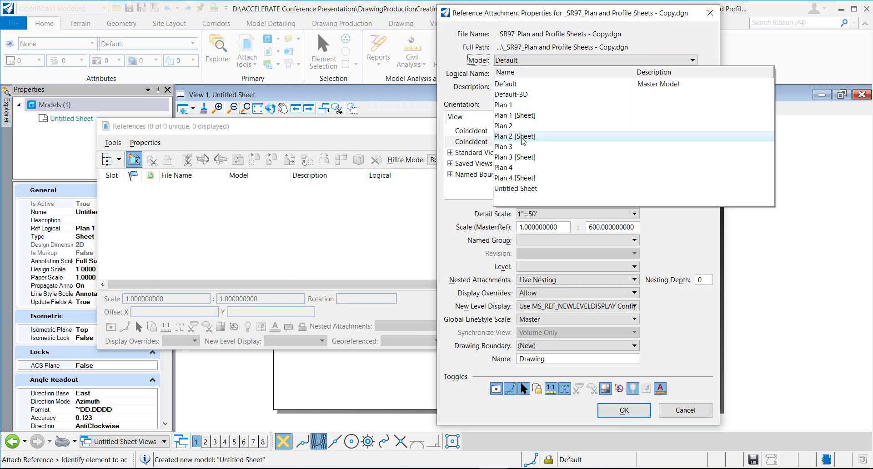
click(524, 137)
click(645, 412)
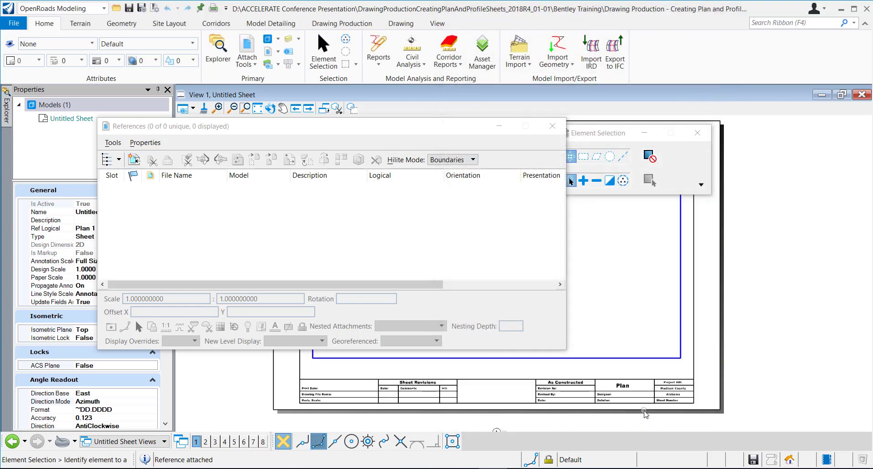
scroll(655, 412, up, 4)
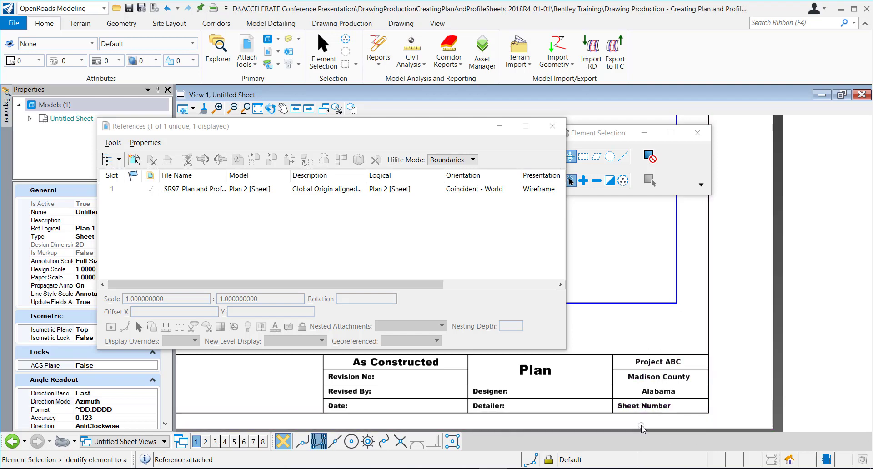
scroll(646, 432, down, 2)
middle_drag(644, 425, 620, 364)
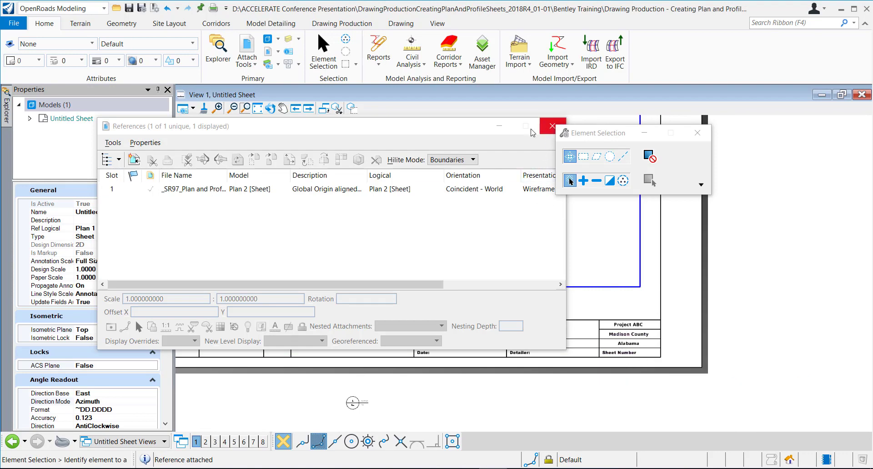
Step: Run the key-in 'field update all file' so the referenced title block shows Georgia
click(288, 67)
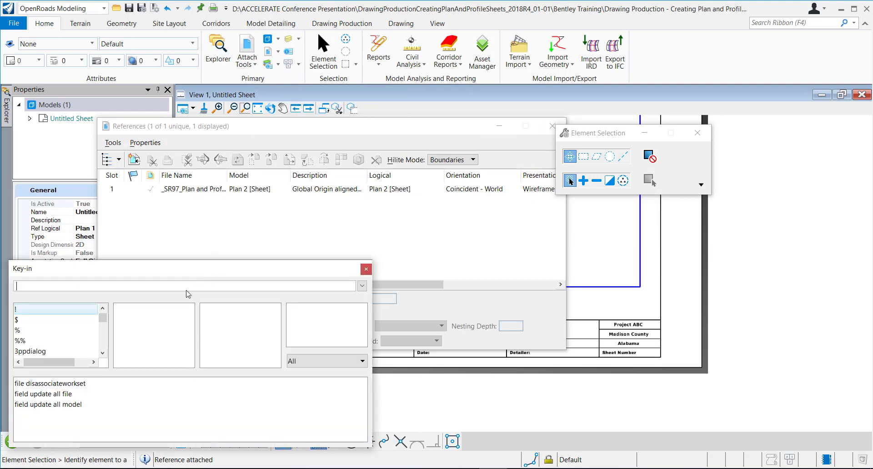
text(field )
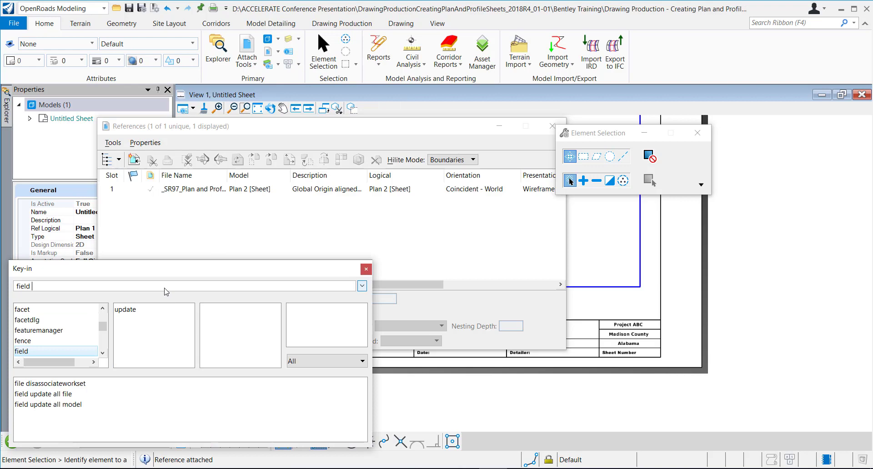
text(update)
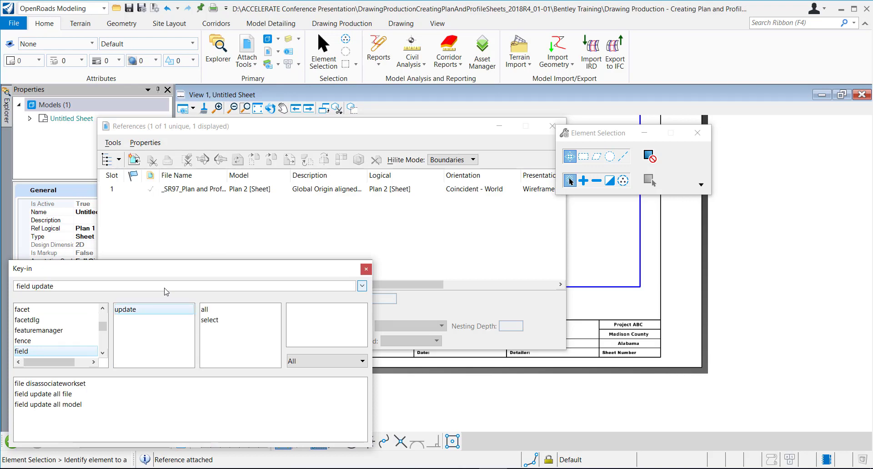
text( all file)
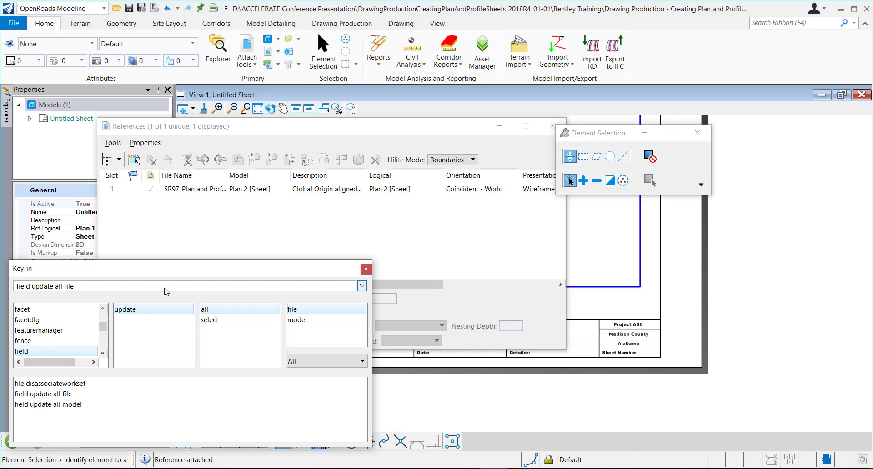
key(Return)
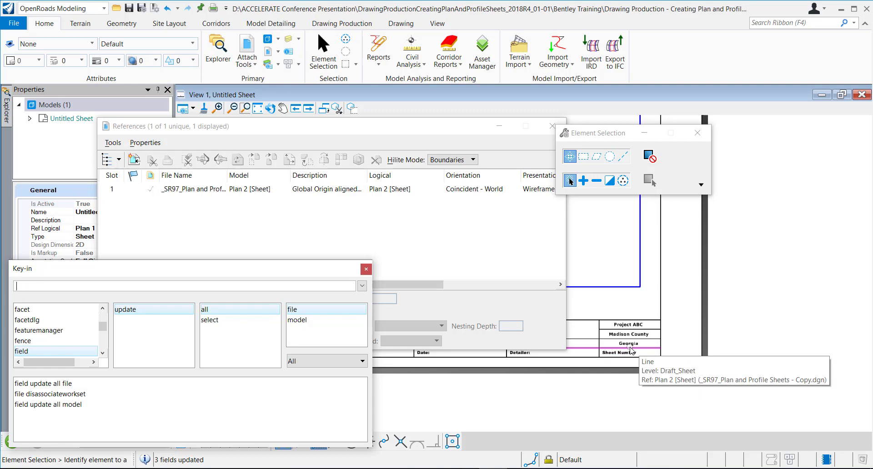
click(366, 270)
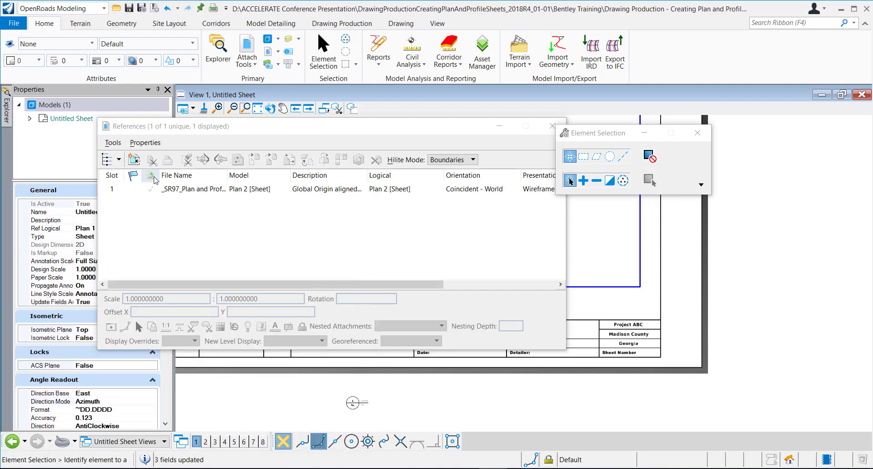
click(318, 189)
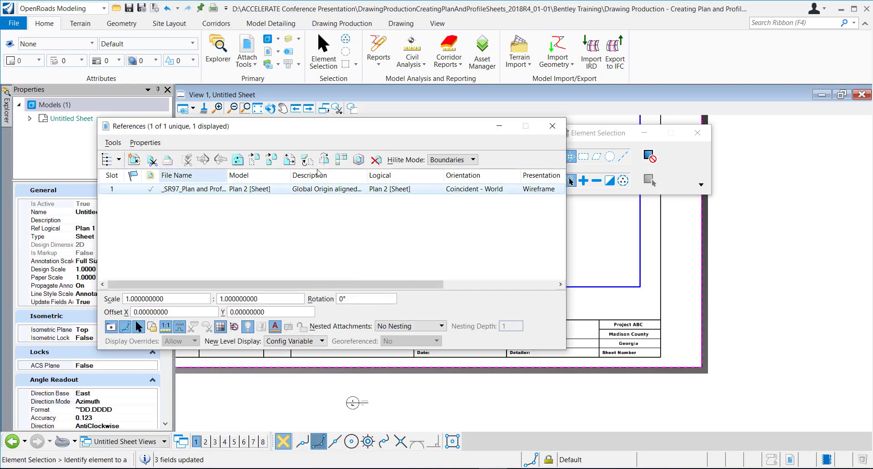
Step: Detach the Plan 2 [Sheet] reference and attach Plan 4 [Sheet] from the same Copy.dgn file
click(376, 160)
click(473, 207)
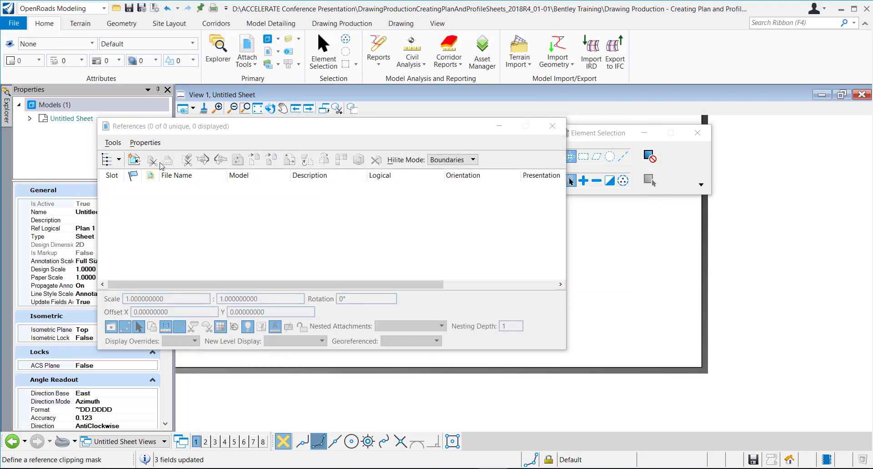
click(134, 159)
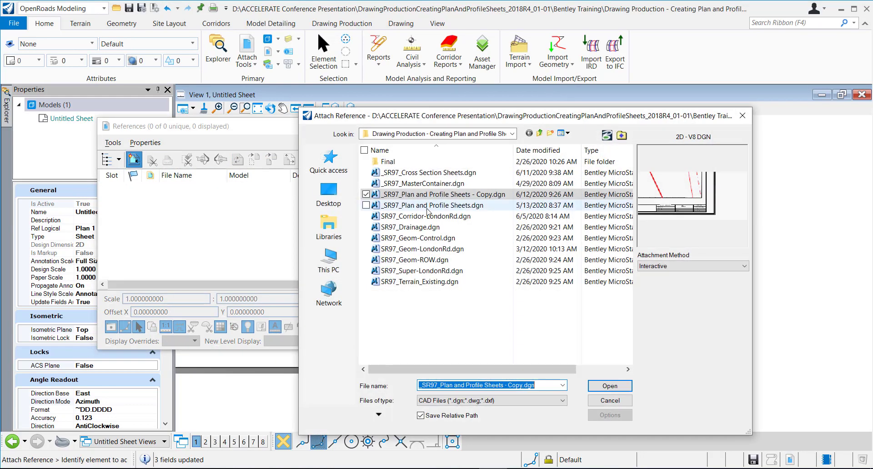
double_click(457, 194)
click(559, 63)
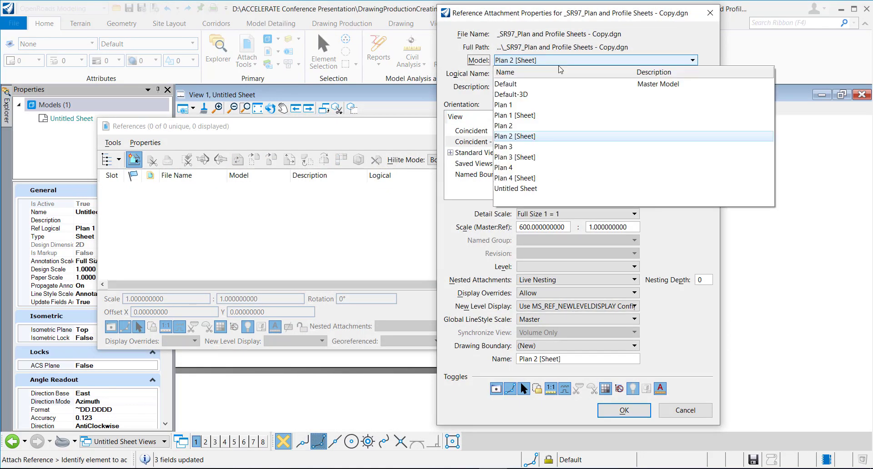
click(524, 179)
click(623, 410)
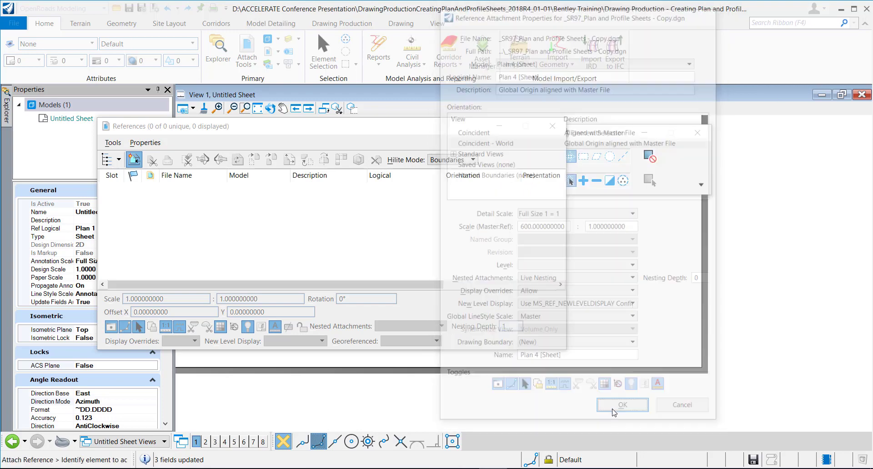
scroll(699, 407, up, 3)
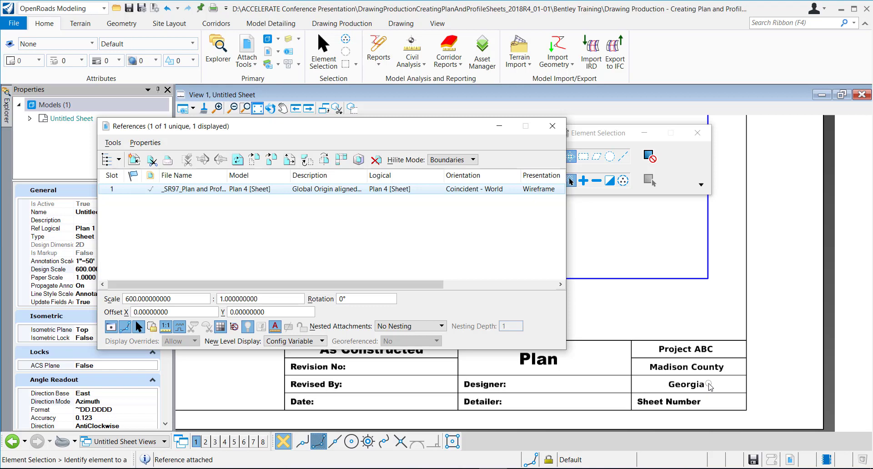
click(553, 126)
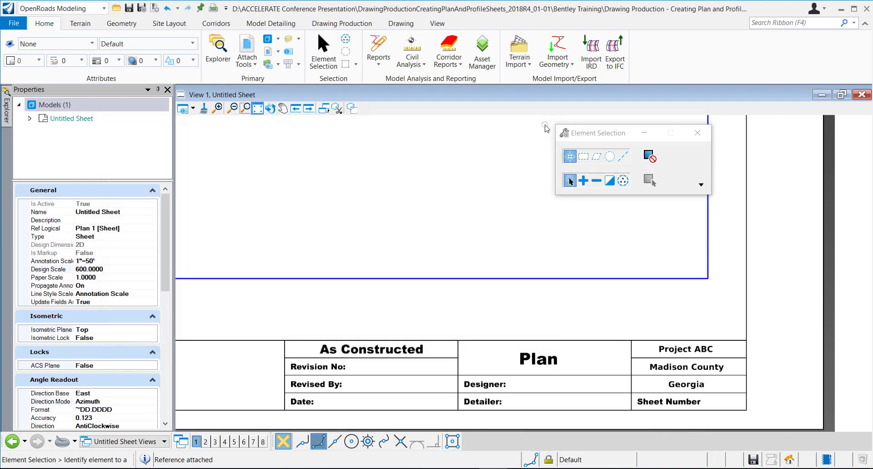
scroll(431, 246, down, 2)
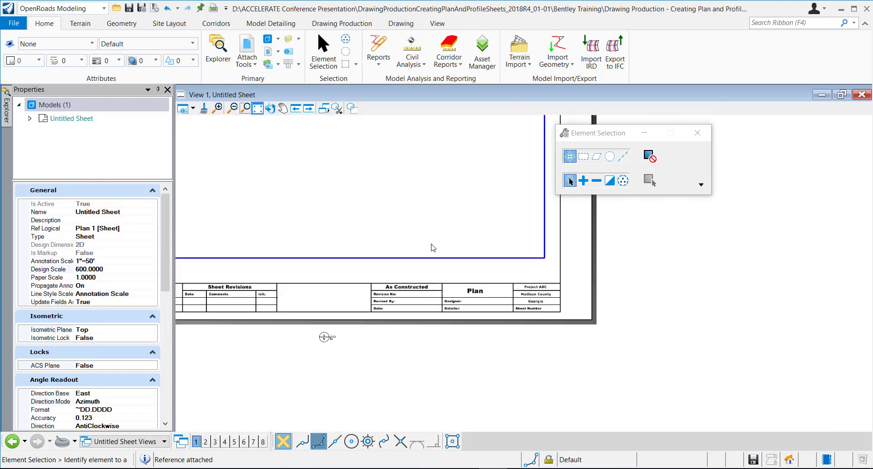
middle_drag(320, 183, 411, 263)
right_click(452, 288)
scroll(452, 289, down, 1)
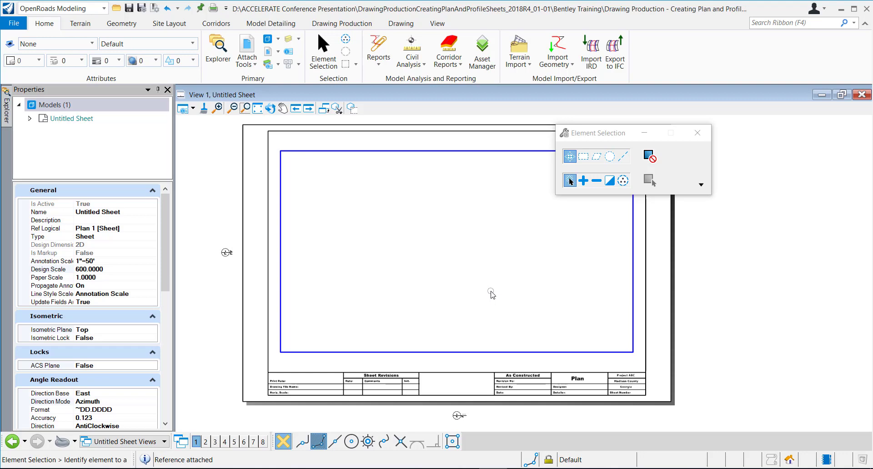
scroll(615, 400, up, 2)
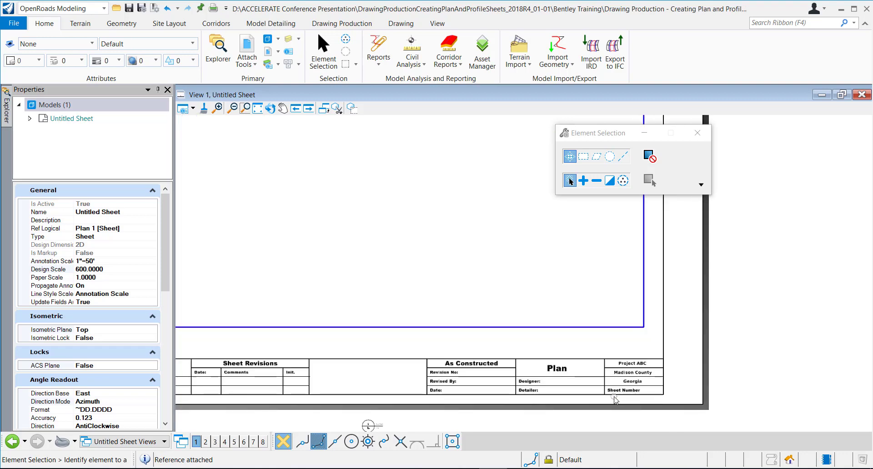
scroll(615, 400, up, 1)
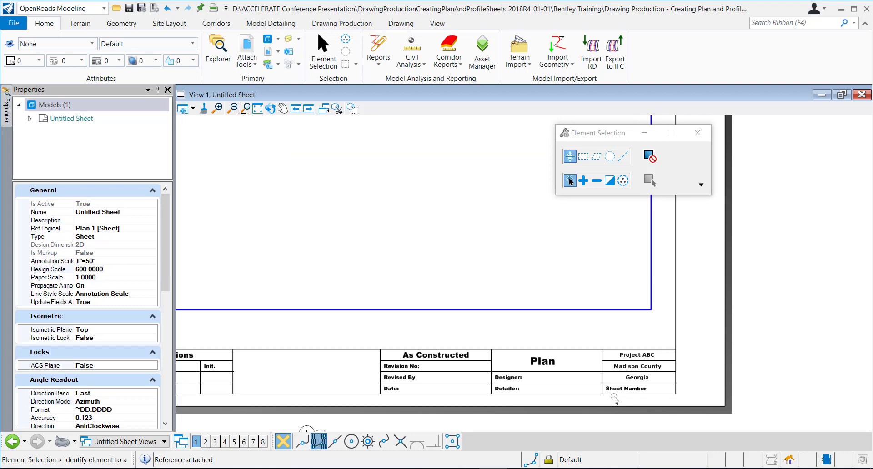
click(268, 38)
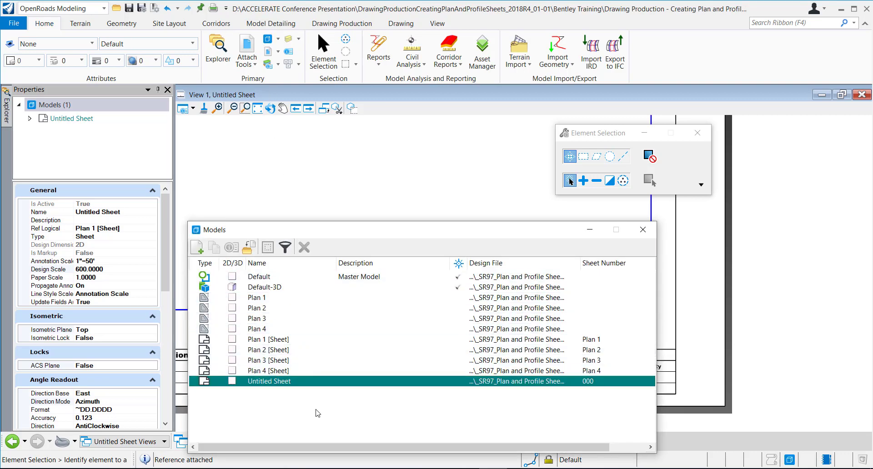
click(652, 233)
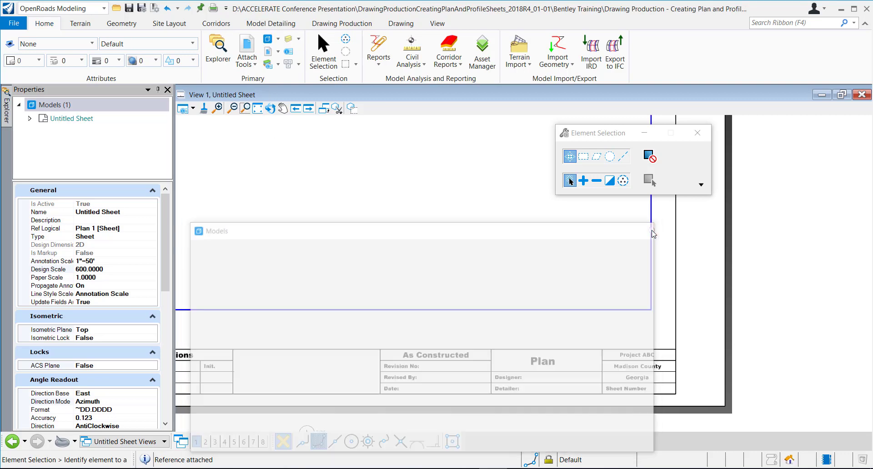
Step: Open the Batch Process tool from File > Tools and start a new command file
click(22, 29)
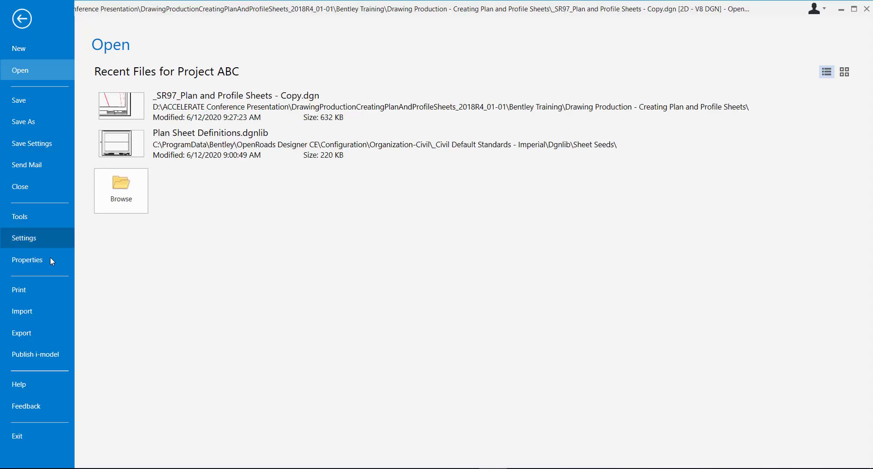
click(40, 221)
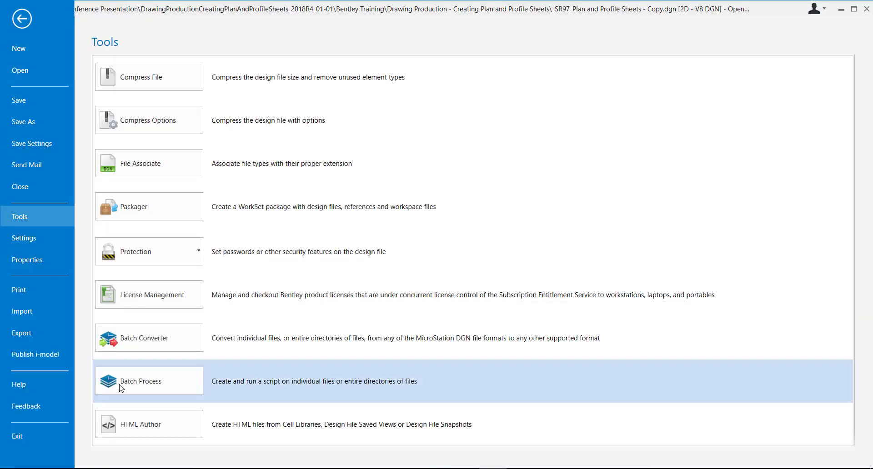
click(122, 388)
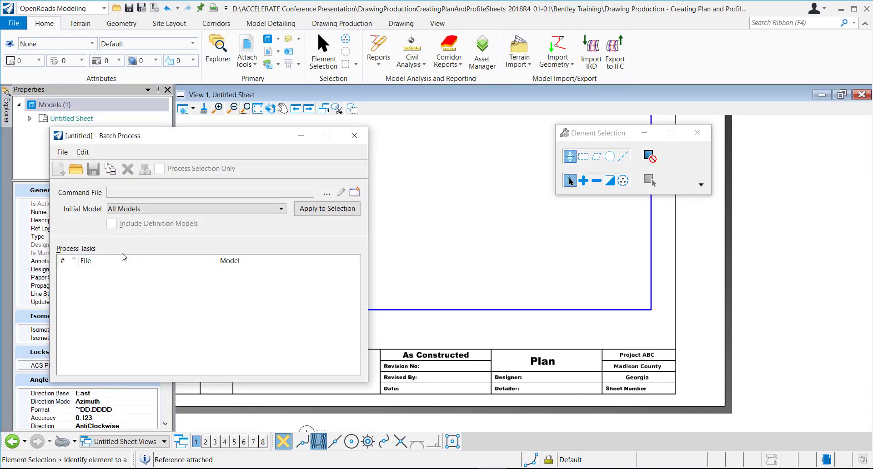
drag(126, 139, 133, 117)
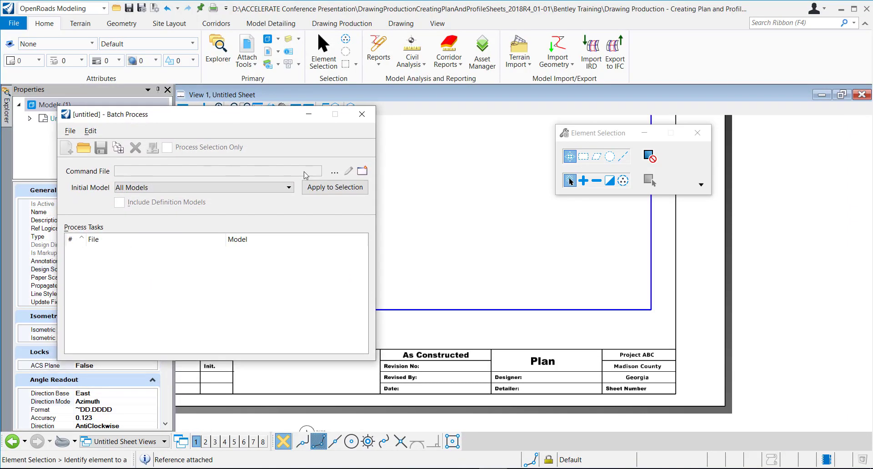
click(362, 172)
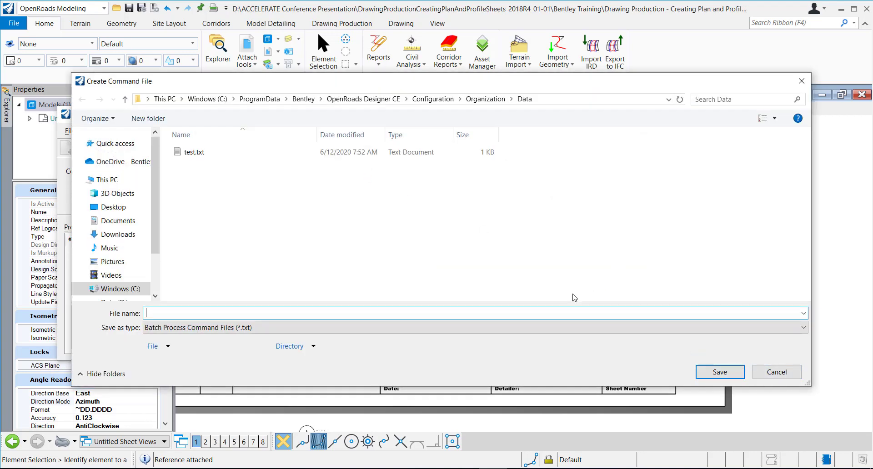
Step: Save the command file as test1.txt, add the line 'field update all file', and save it
text(test1)
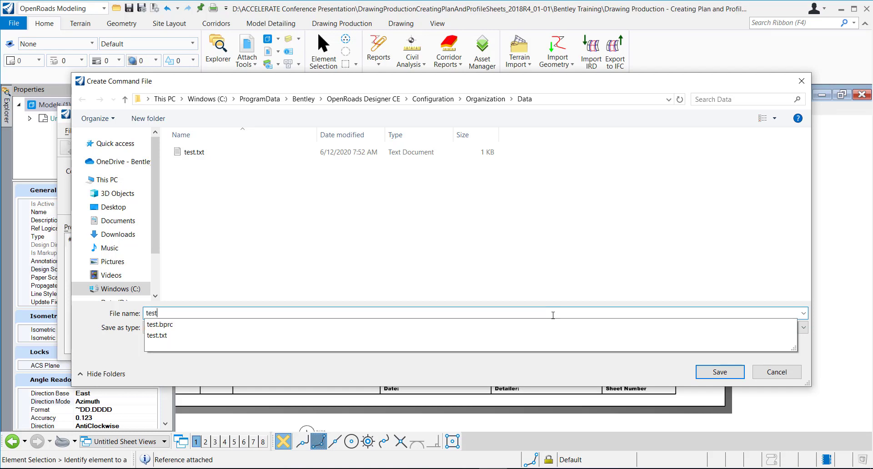
click(704, 368)
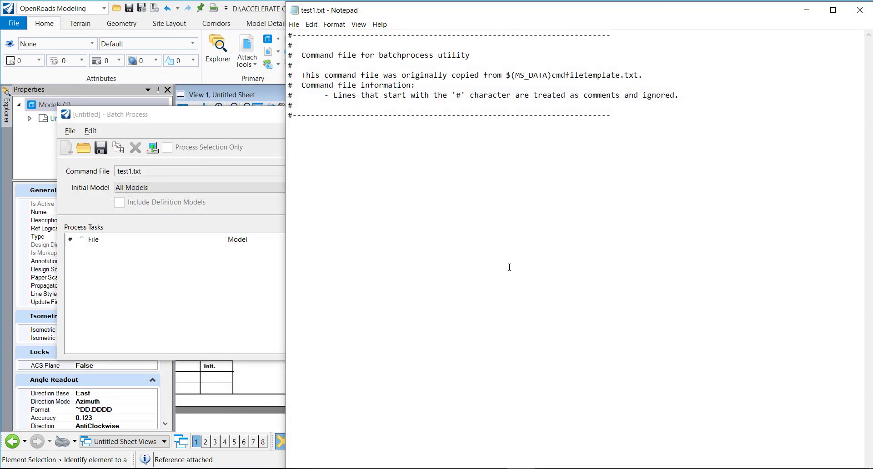
text(field update all file)
click(860, 10)
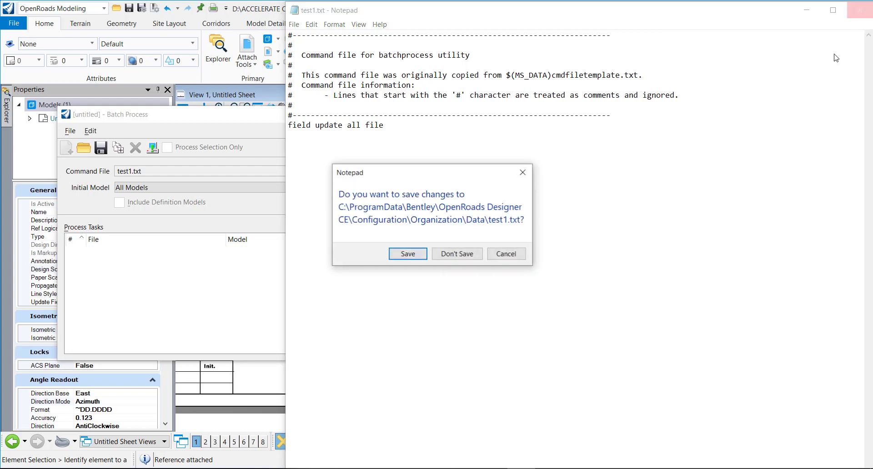
click(408, 254)
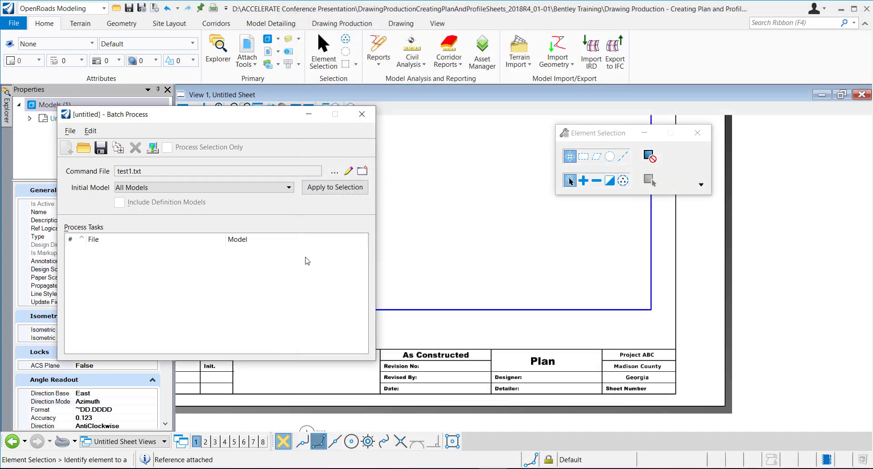
Step: Add _SR97_Plan and Profile Sheets - Copy.dgn as a batch task, with Files of type set to All Files
click(117, 149)
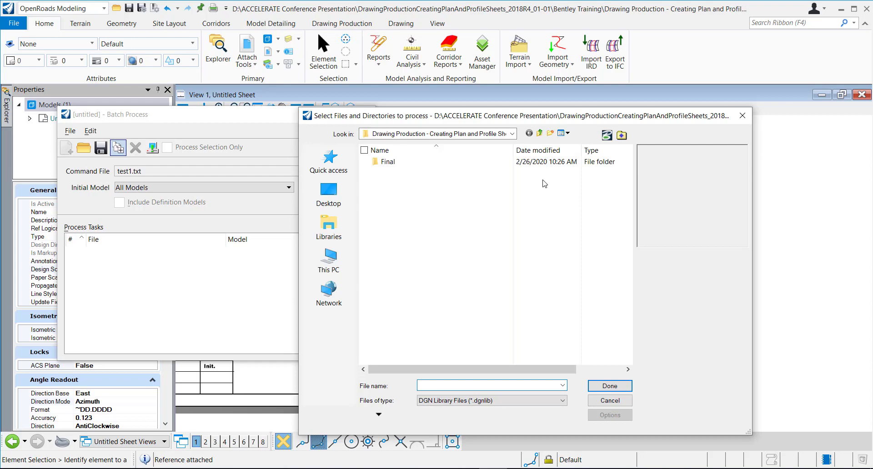
click(490, 401)
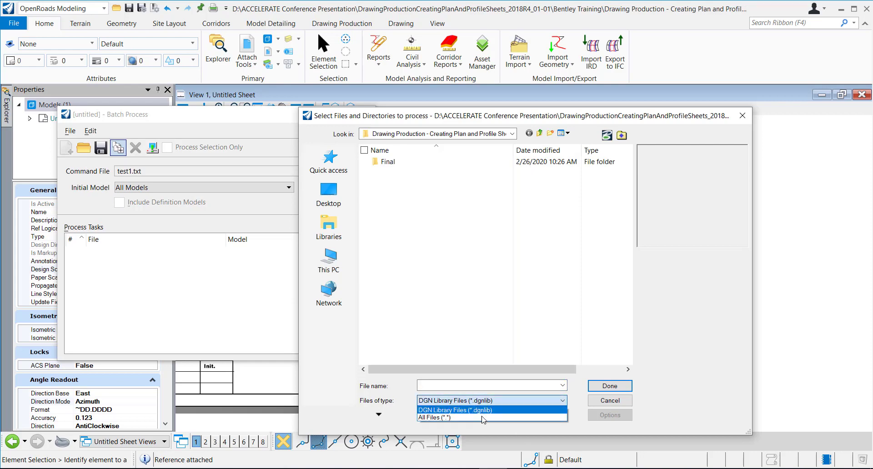
click(483, 418)
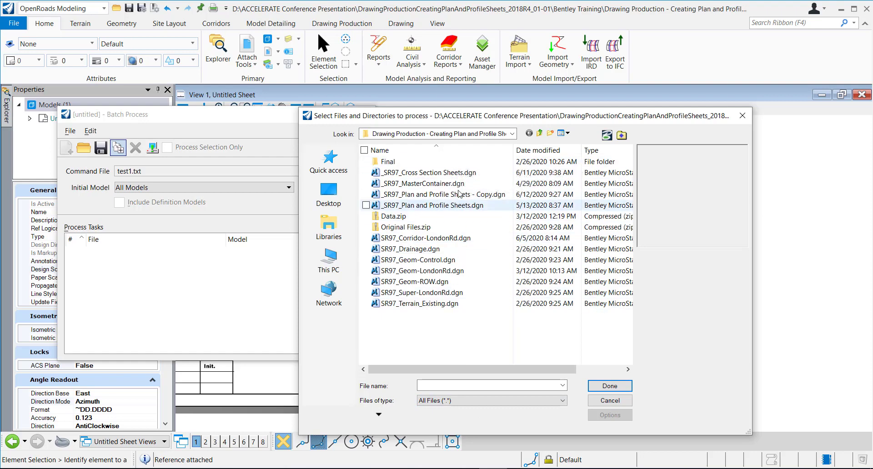
double_click(460, 194)
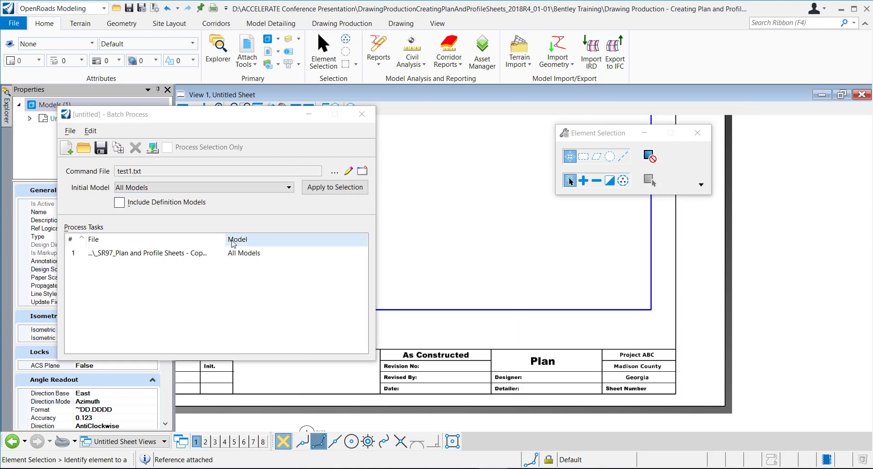
Step: Apply Default Model Only to the task and review the test1.txt command file
click(243, 190)
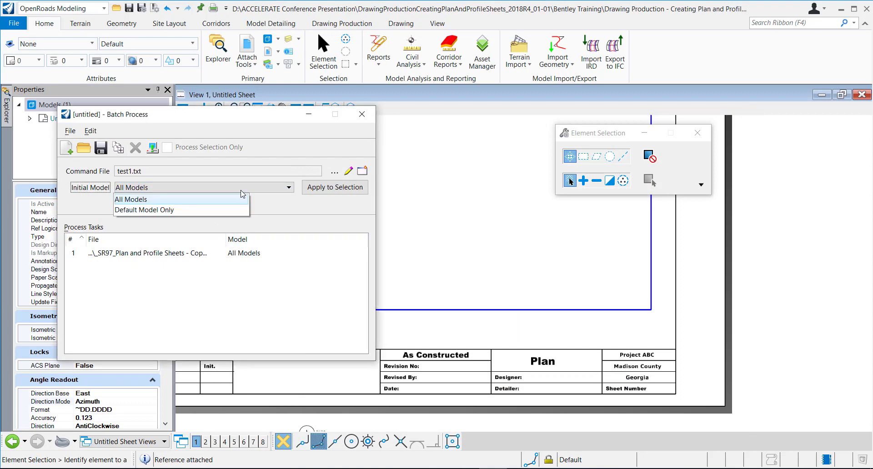
click(212, 210)
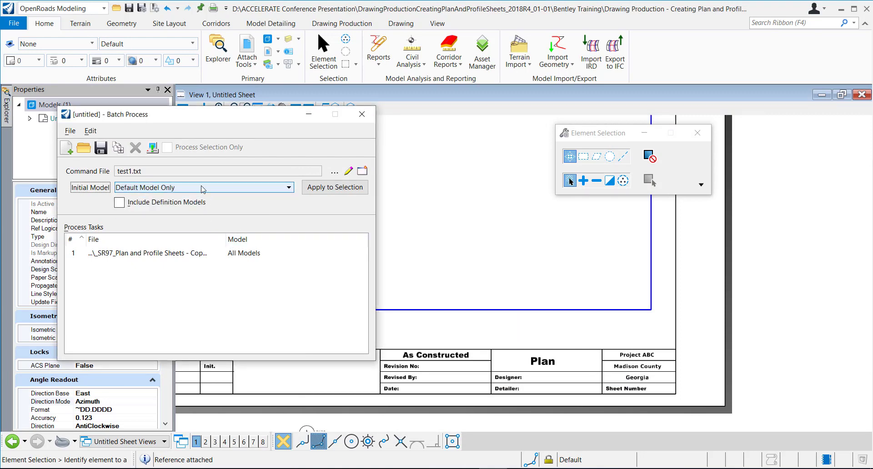
click(241, 254)
click(241, 254)
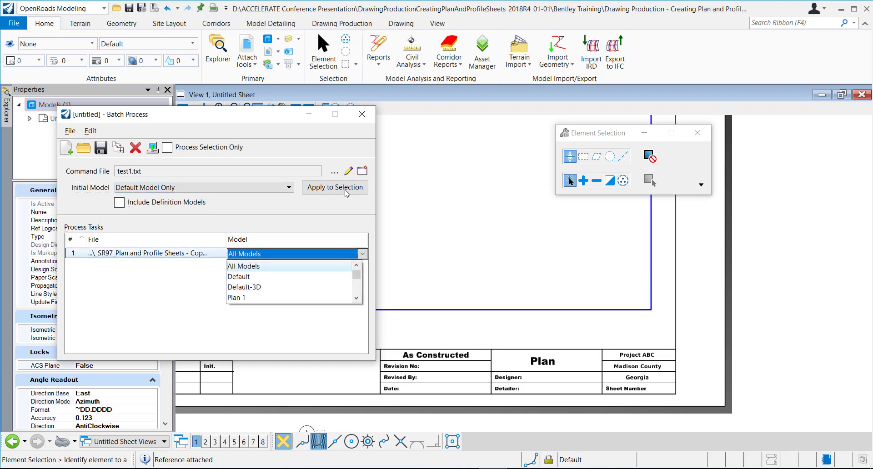
click(183, 254)
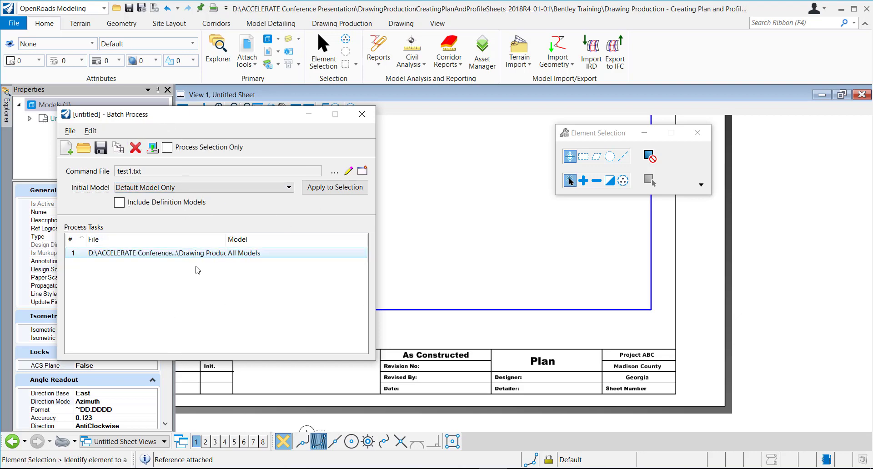
click(328, 188)
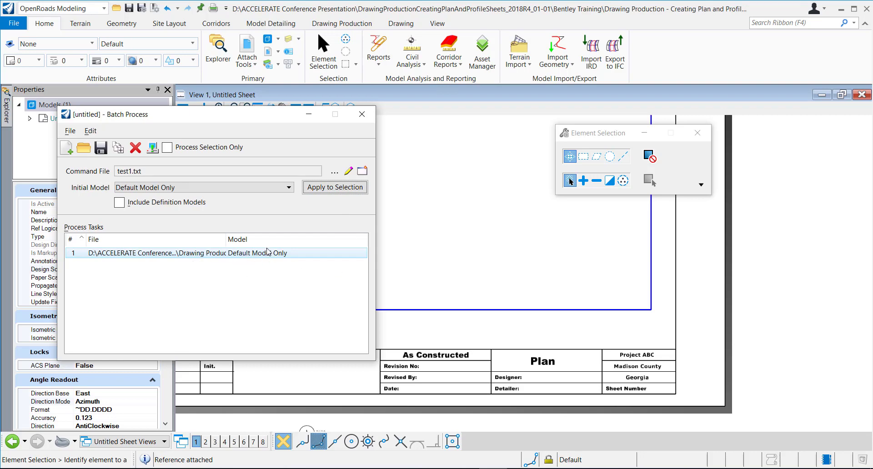
click(349, 171)
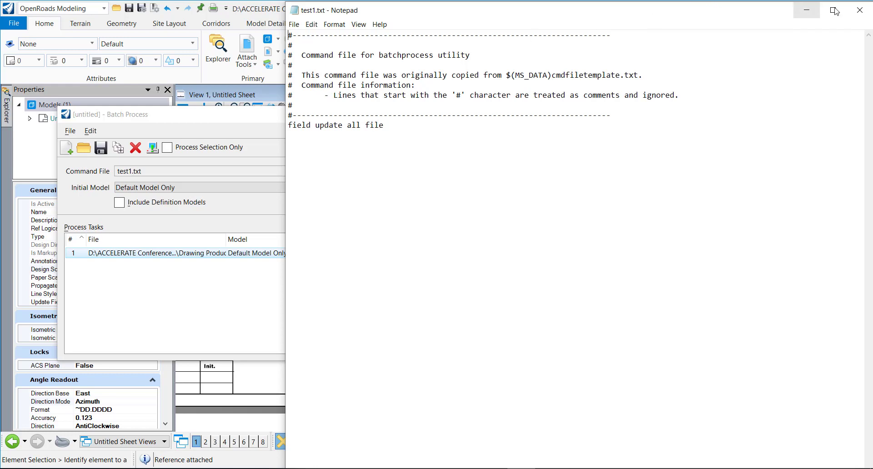
click(859, 10)
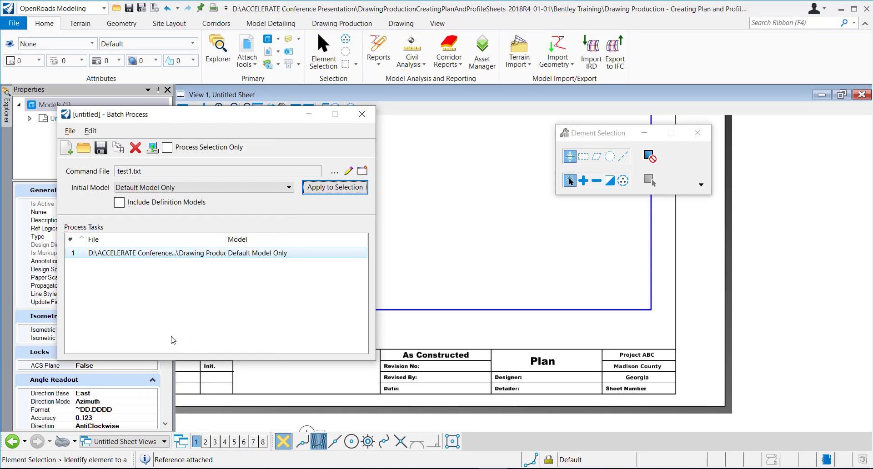
Step: Add _SR97_Plan and Profile Sheets.dgn and SR97_Drainage.dgn as tasks, then select all three rows
click(118, 148)
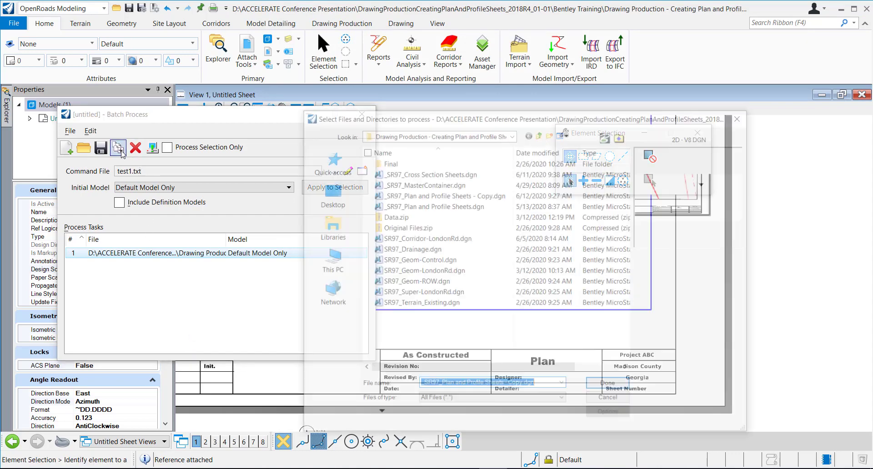
double_click(459, 207)
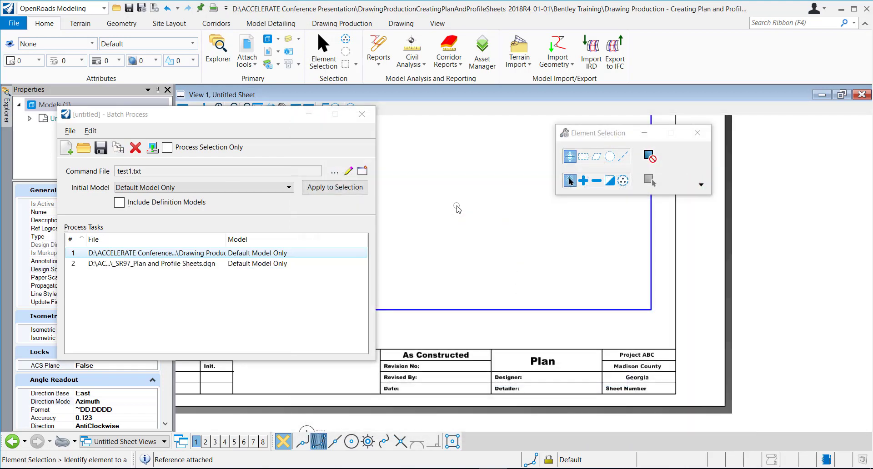
click(124, 150)
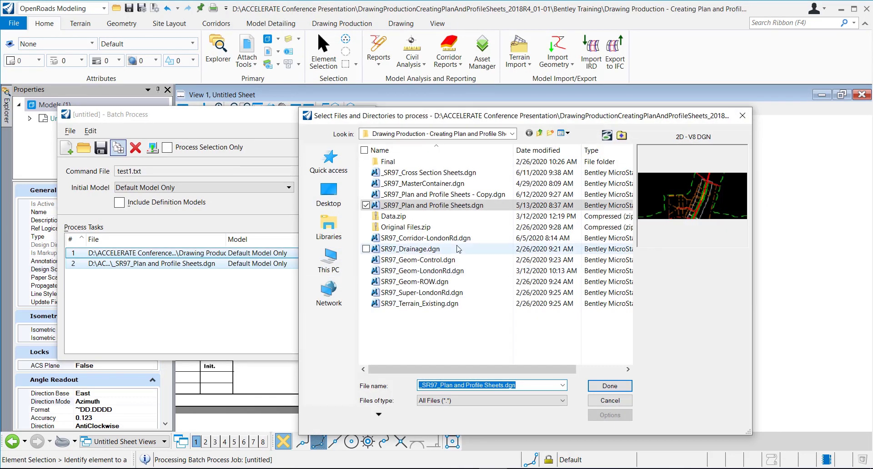
double_click(459, 250)
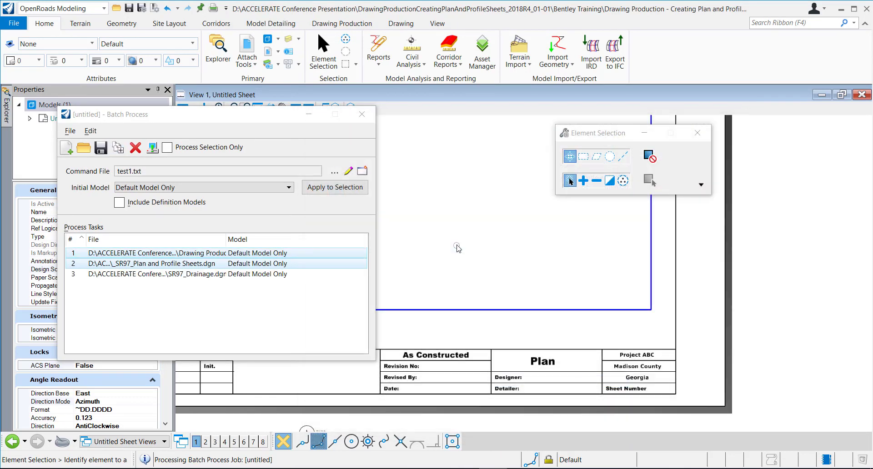
click(196, 274)
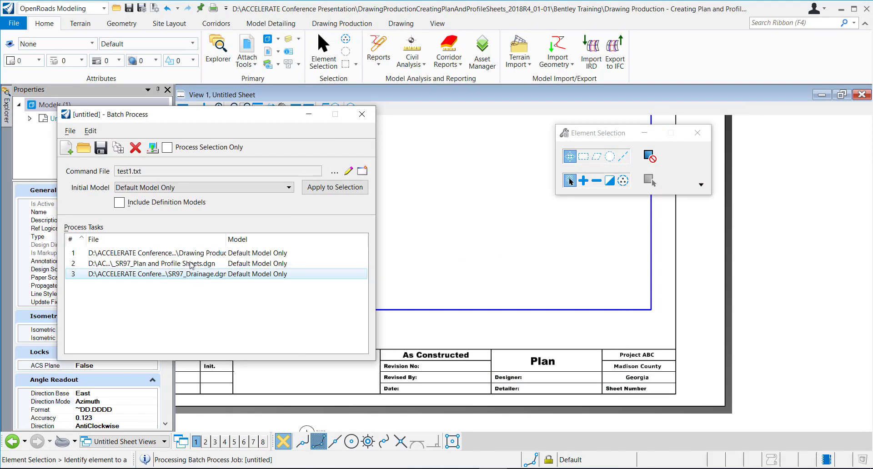
shift+click(189, 257)
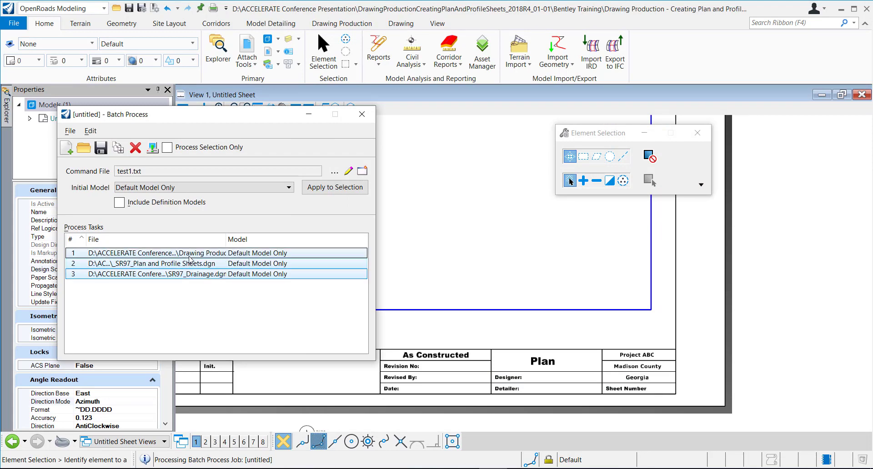
Step: Run the batch job so Files to Process updates the Plan and Profile Sheets and Drainage files
click(152, 147)
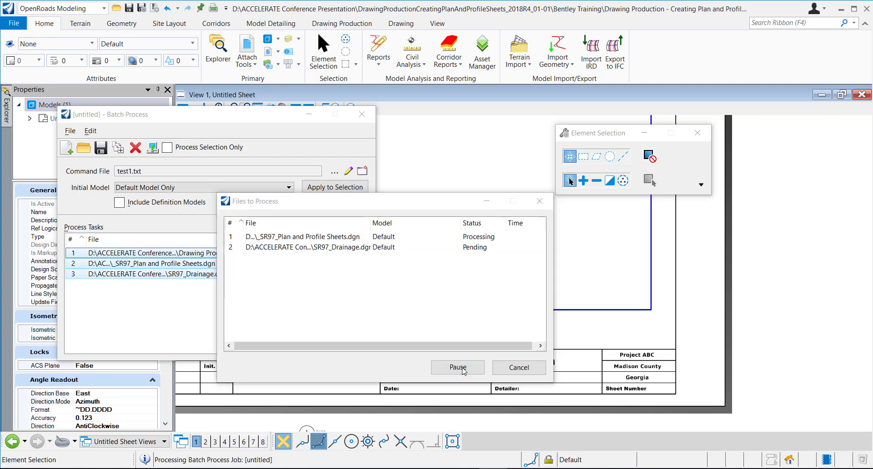